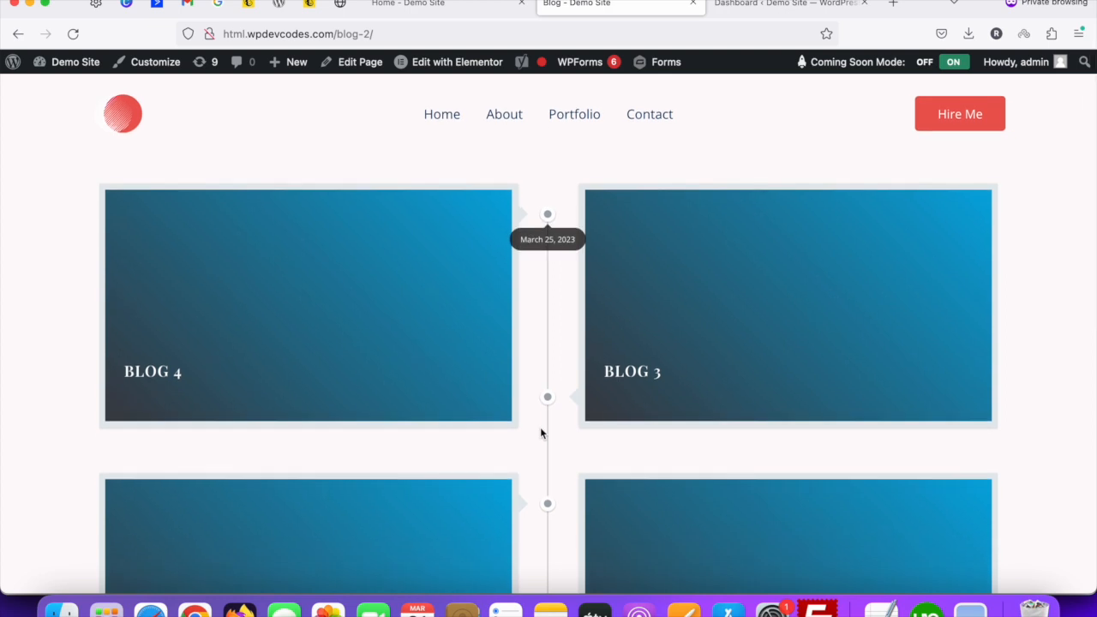
- Look over the timeline of posts on the site's blog page
scroll(540, 427, "down", 10)
scroll(544, 318, "up", 10)
scroll(537, 333, "down", 10)
scroll(531, 349, "up", 10)
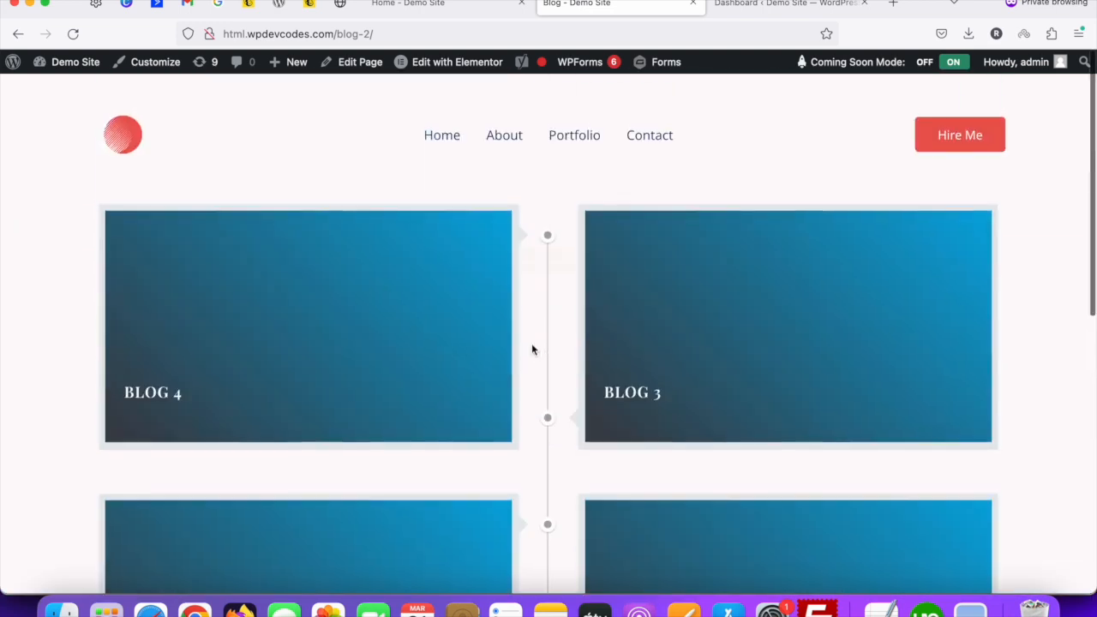
scroll(531, 342, "down", 1)
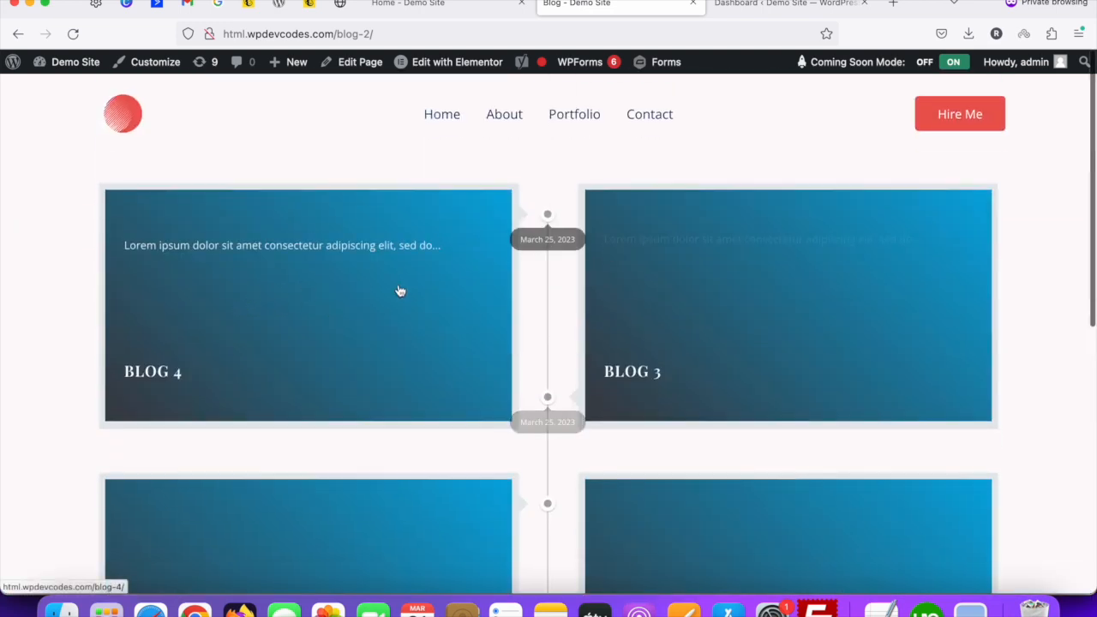
scroll(265, 342, "down", 10)
scroll(620, 242, "up", 10)
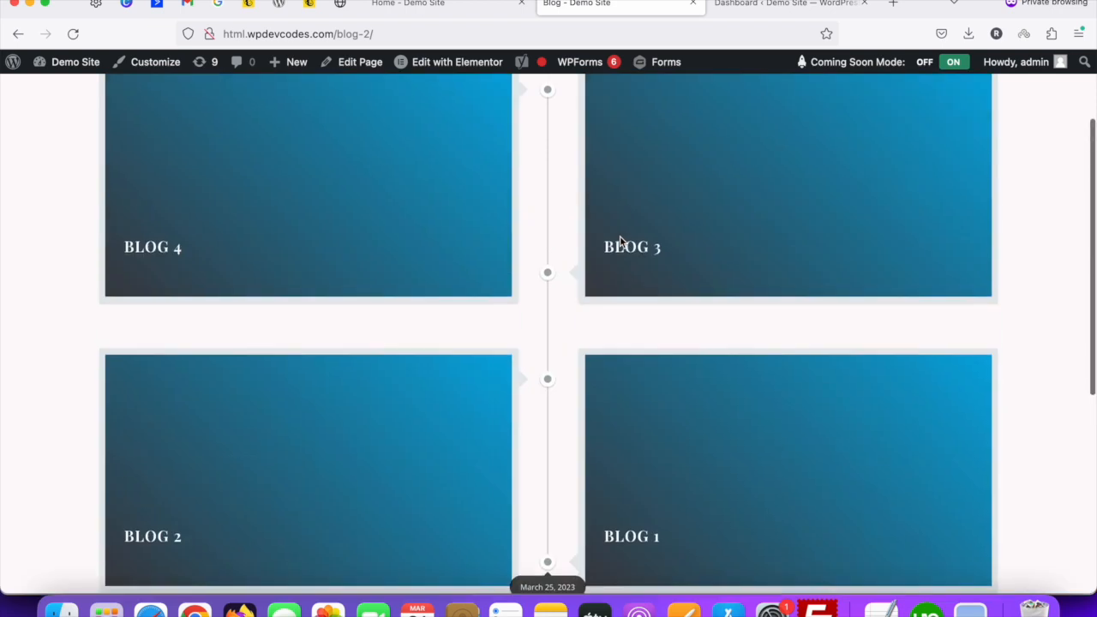
- Open the Blog 4 post from the blog timeline and look through its page
left_click(155, 353)
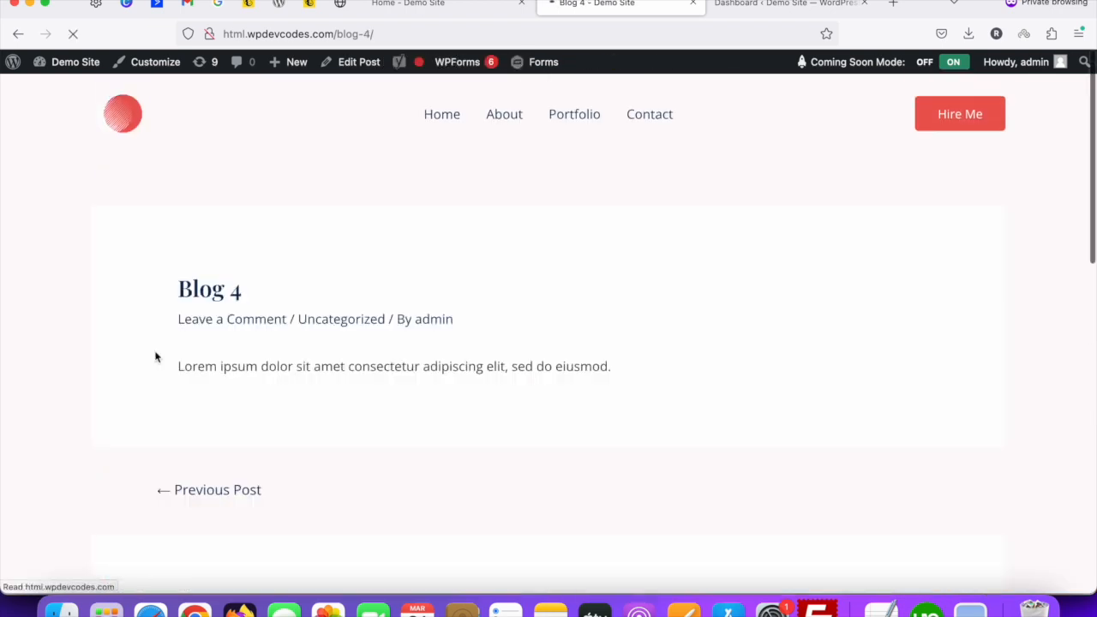
scroll(356, 360, "down", 1)
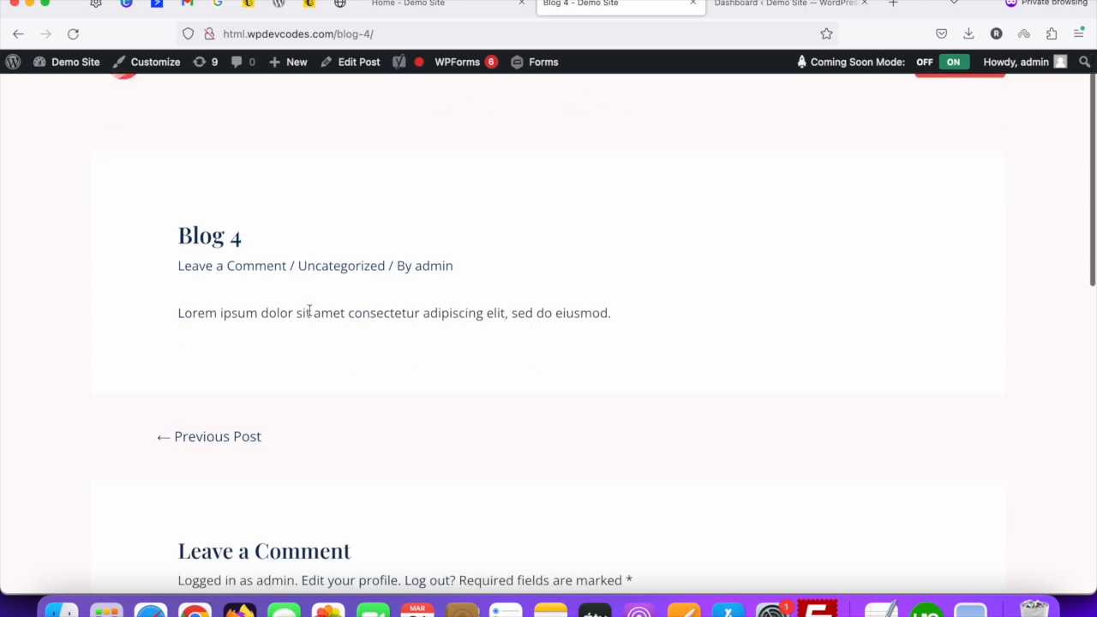
scroll(308, 311, "down", 5)
scroll(311, 314, "up", 6)
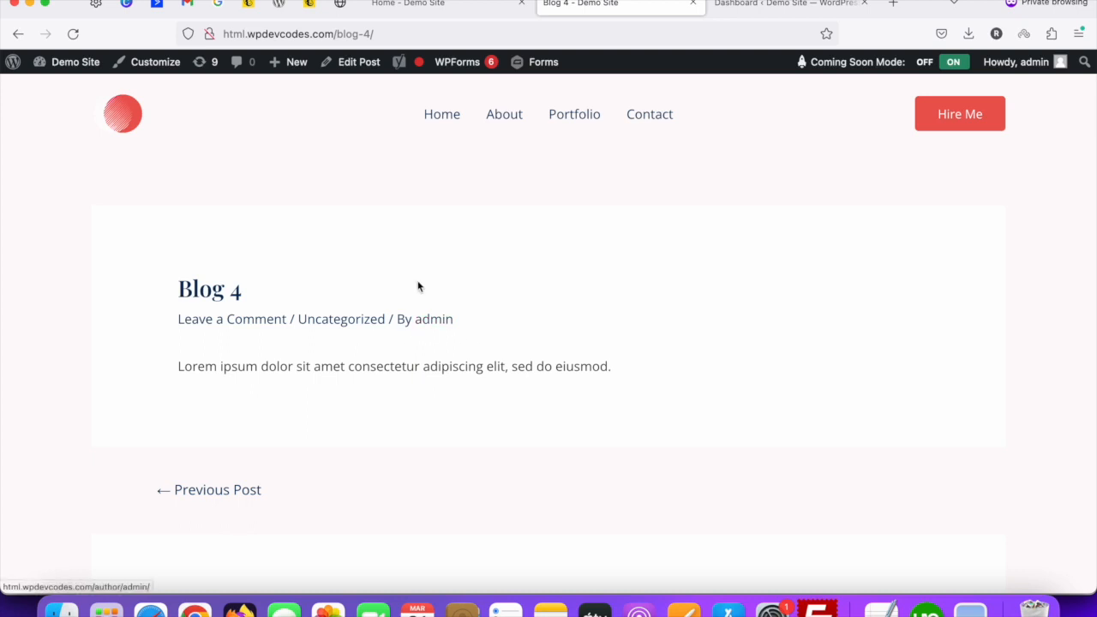
- Switch to the site's WordPress dashboard and open the page for adding new plugins
left_click(752, 4)
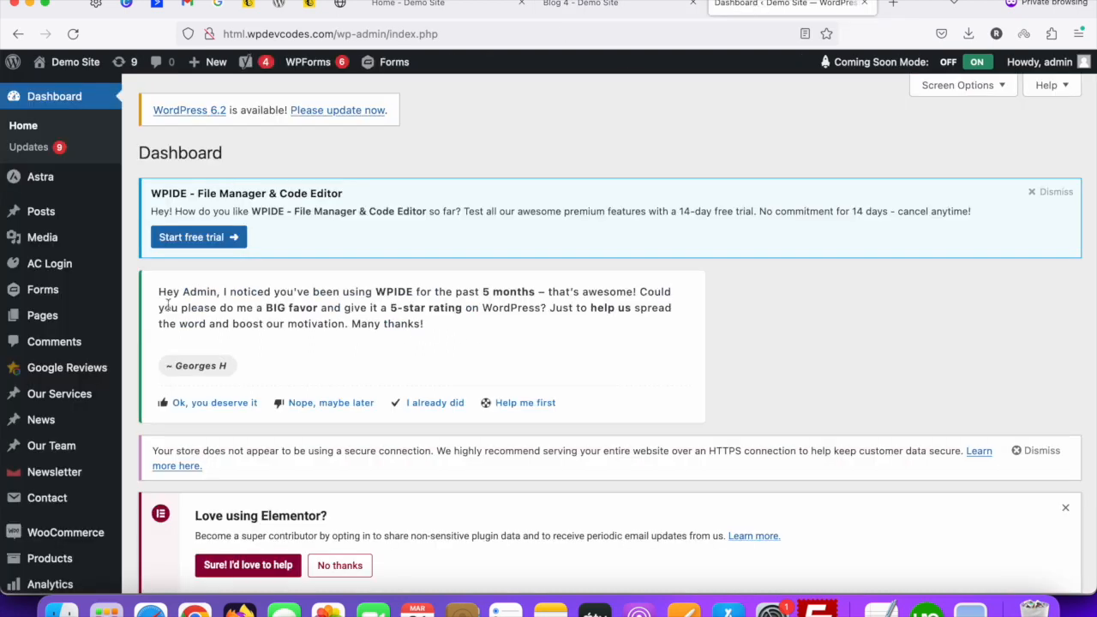
scroll(168, 305, "down", 6)
mouse_move(47, 305)
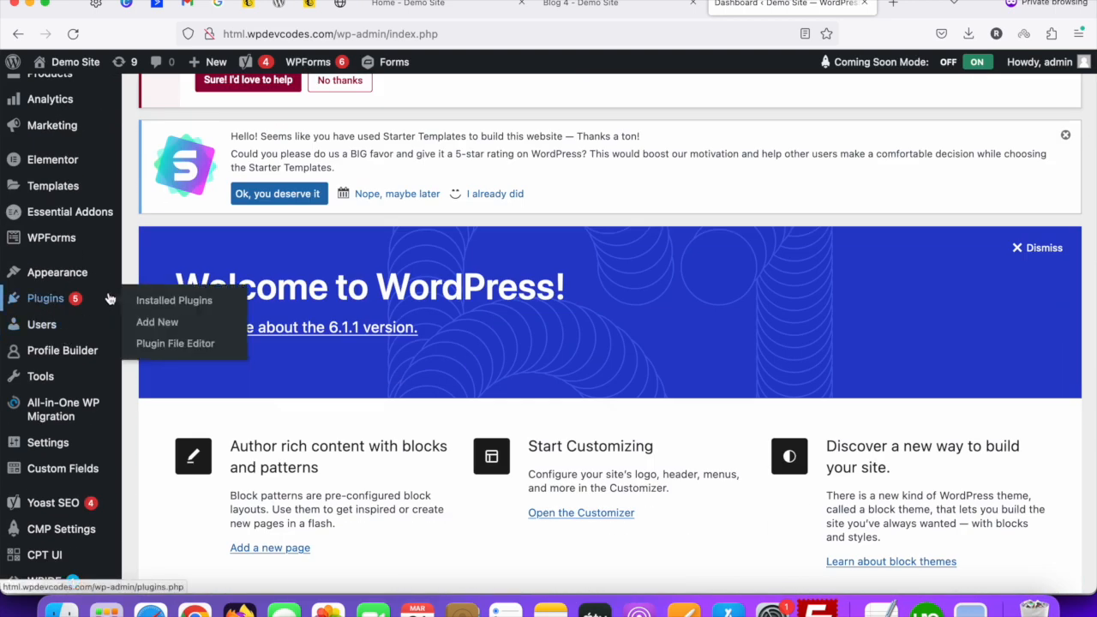
left_click(159, 323)
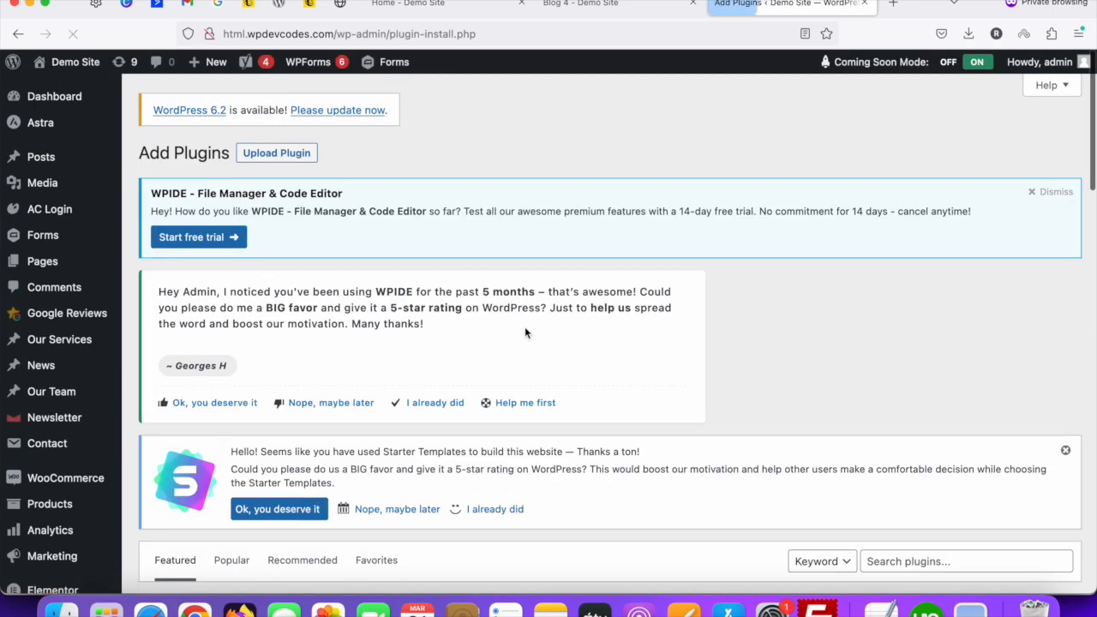
- Search the plugin directory for "post views counter"
scroll(772, 348, "down", 3)
scroll(891, 356, "down", 2)
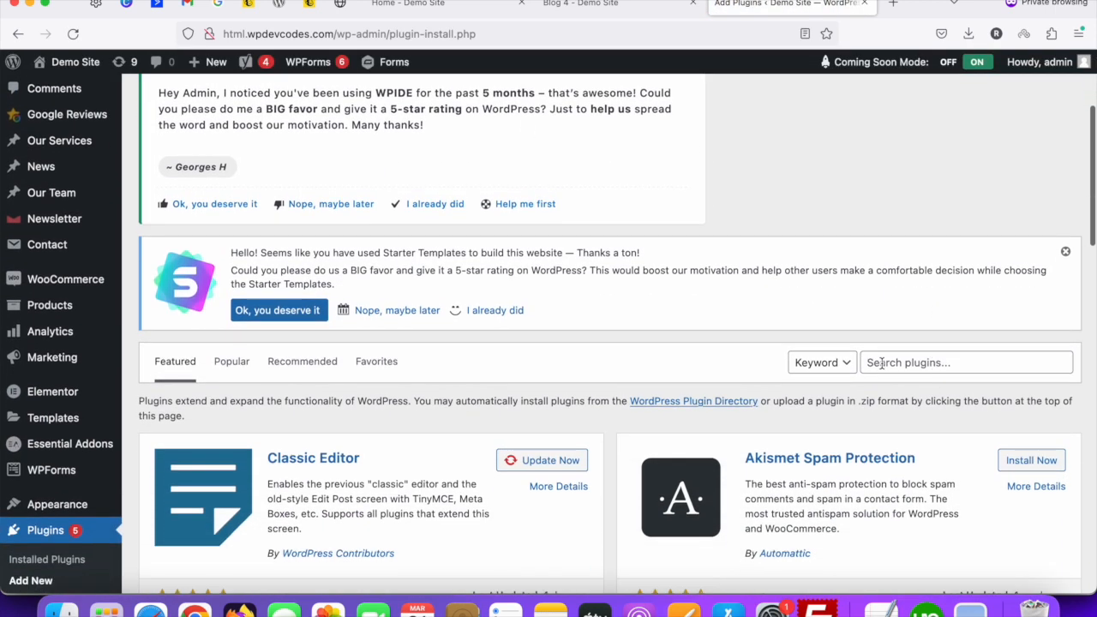
scroll(867, 361, "down", 2)
left_click(877, 312)
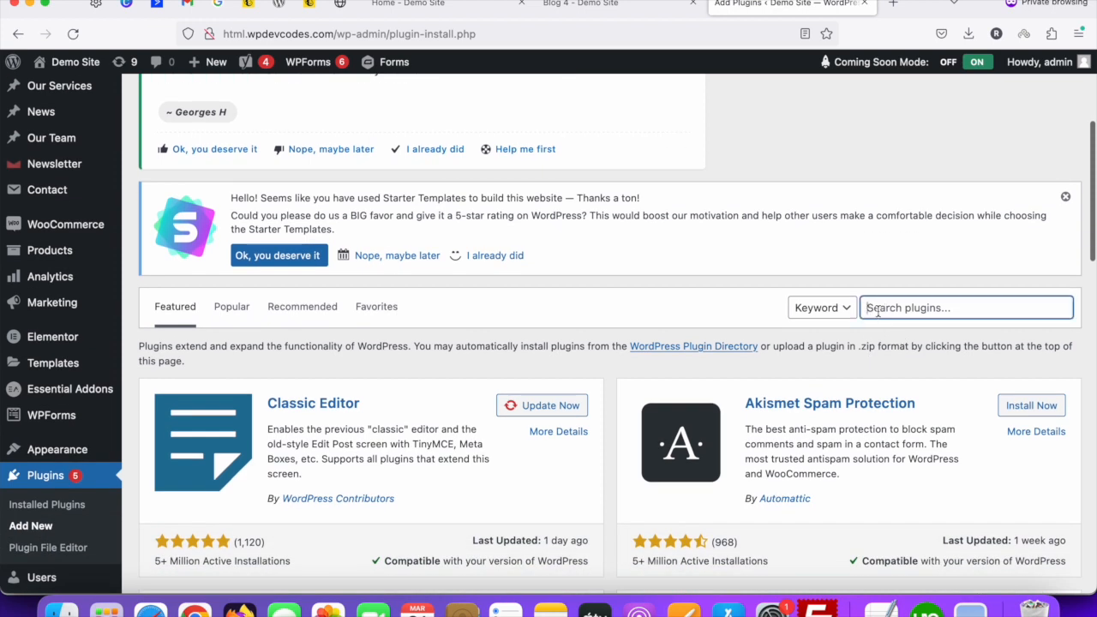
type("post")
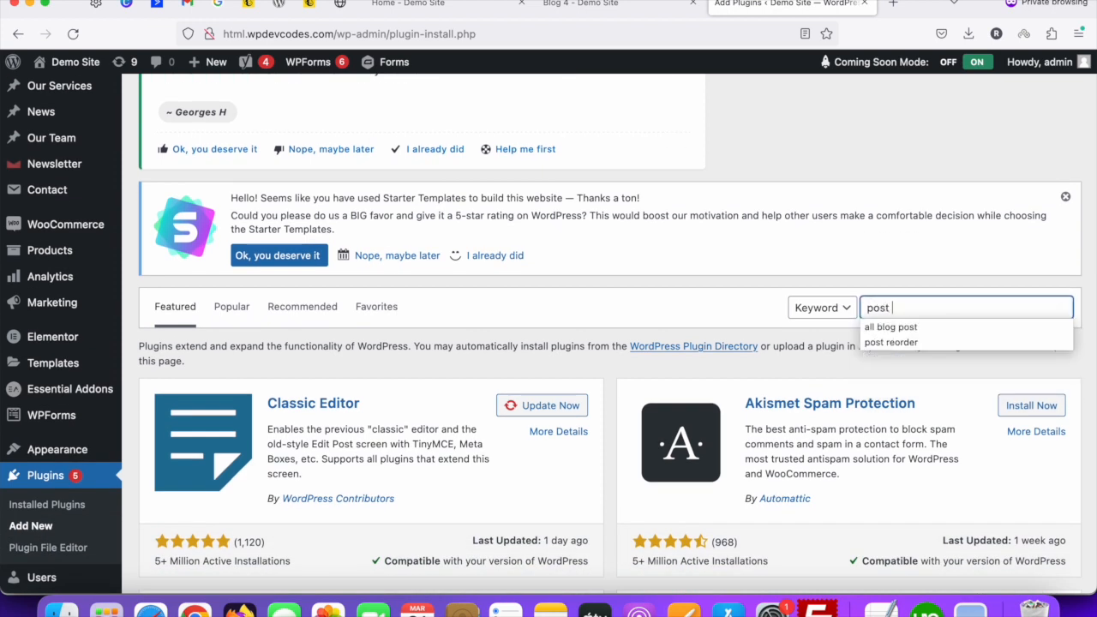
type(" vie")
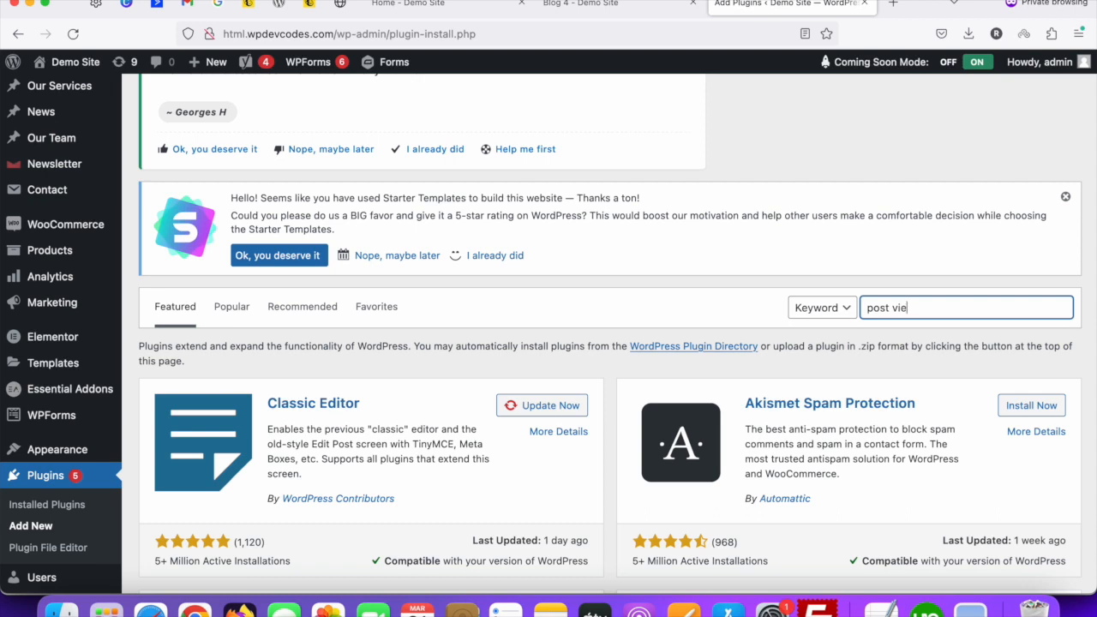
type("ws counter")
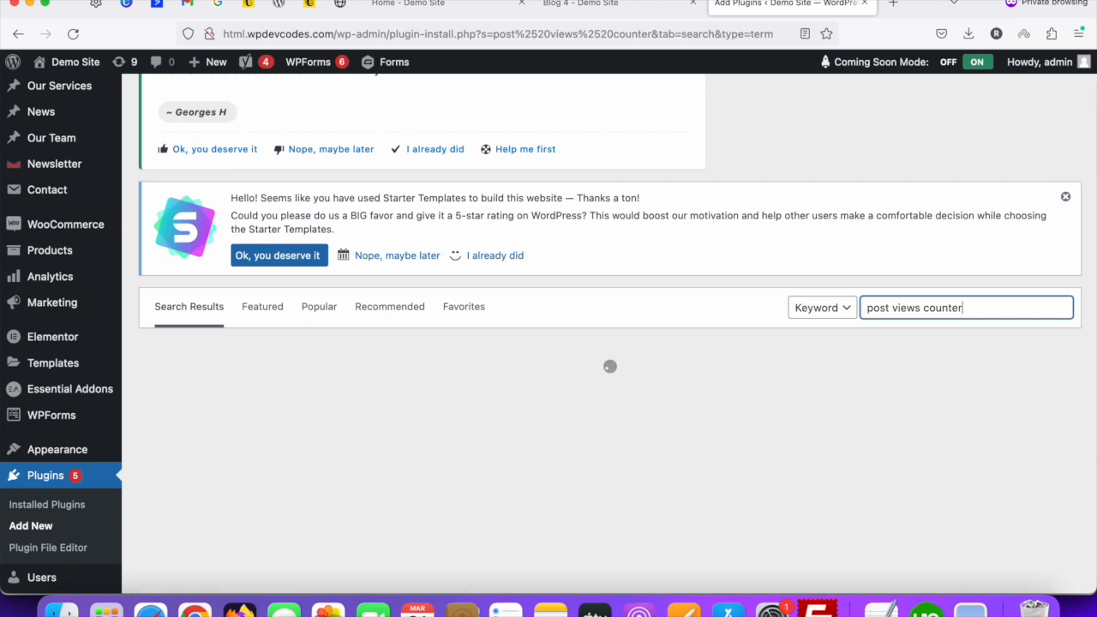
- Install and activate the Post Views Counter plugin by Digital Factory
scroll(643, 384, "down", 3)
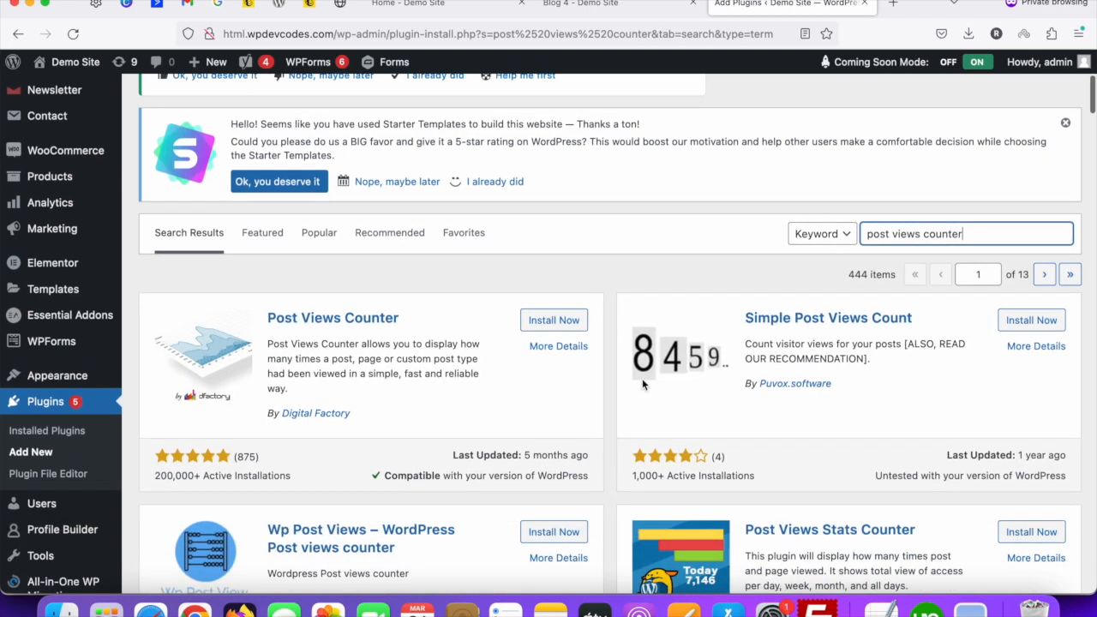
scroll(605, 383, "up", 1)
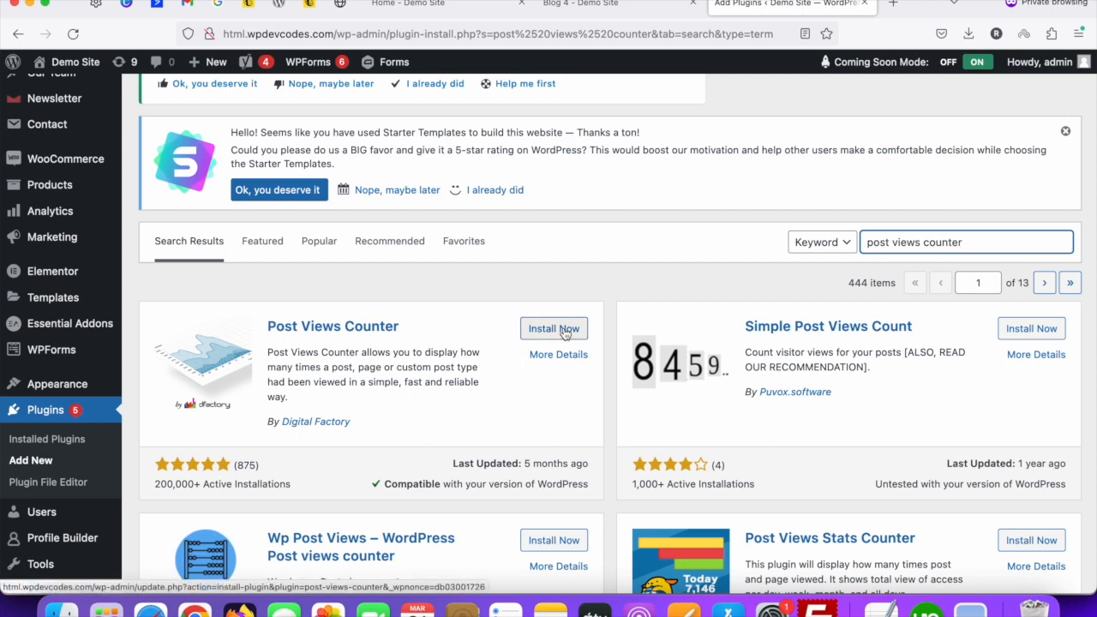
scroll(559, 330, "down", 1)
scroll(555, 283, "down", 6)
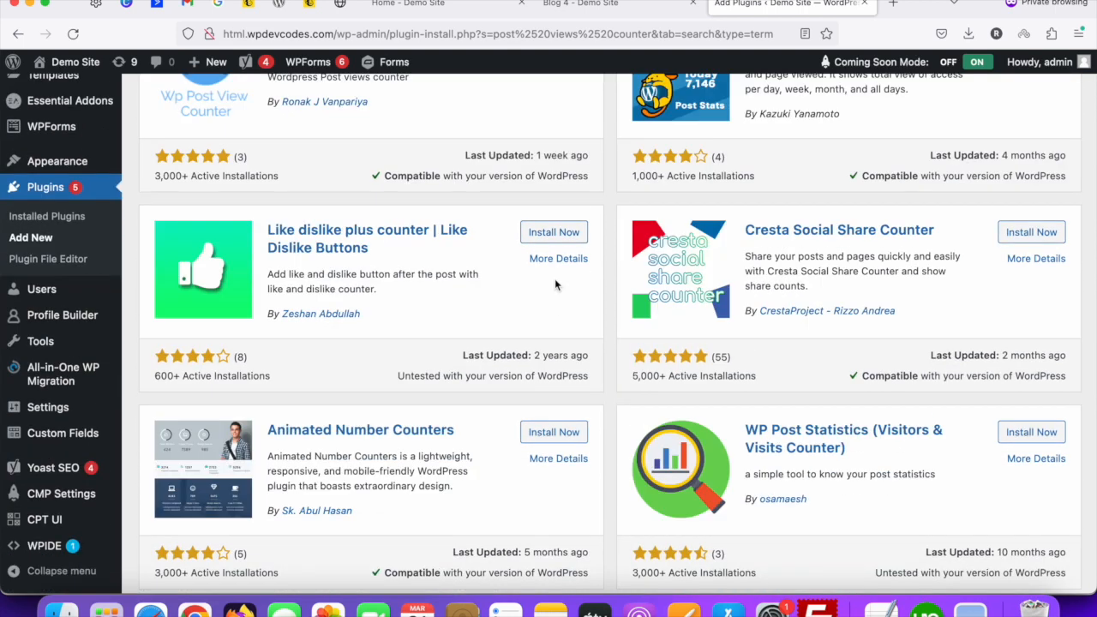
scroll(555, 284, "up", 7)
left_click(555, 250)
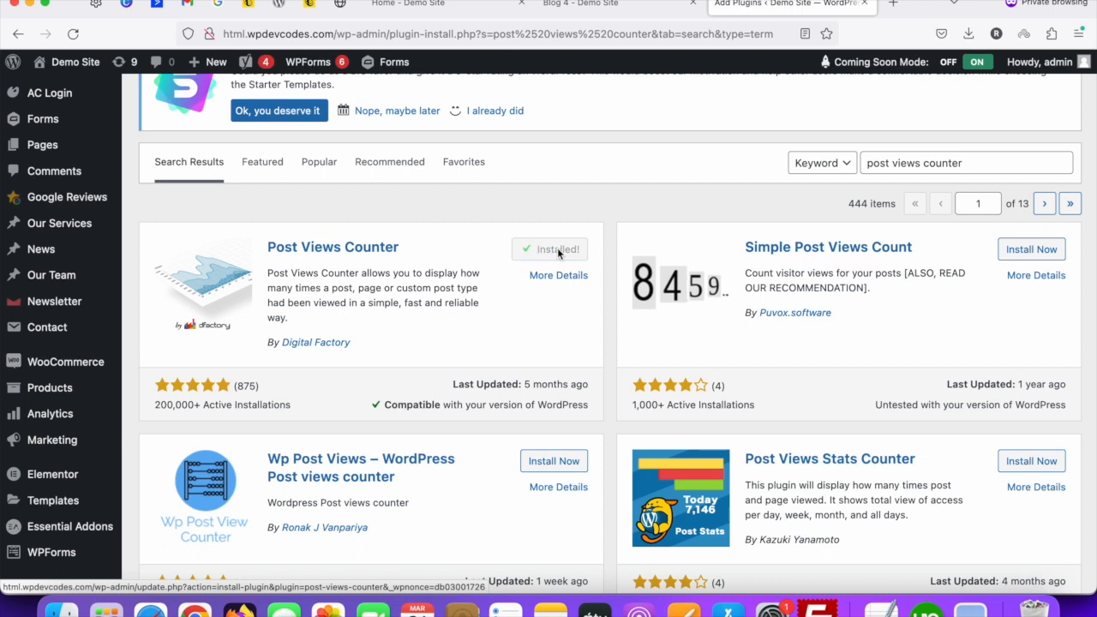
left_click(557, 253)
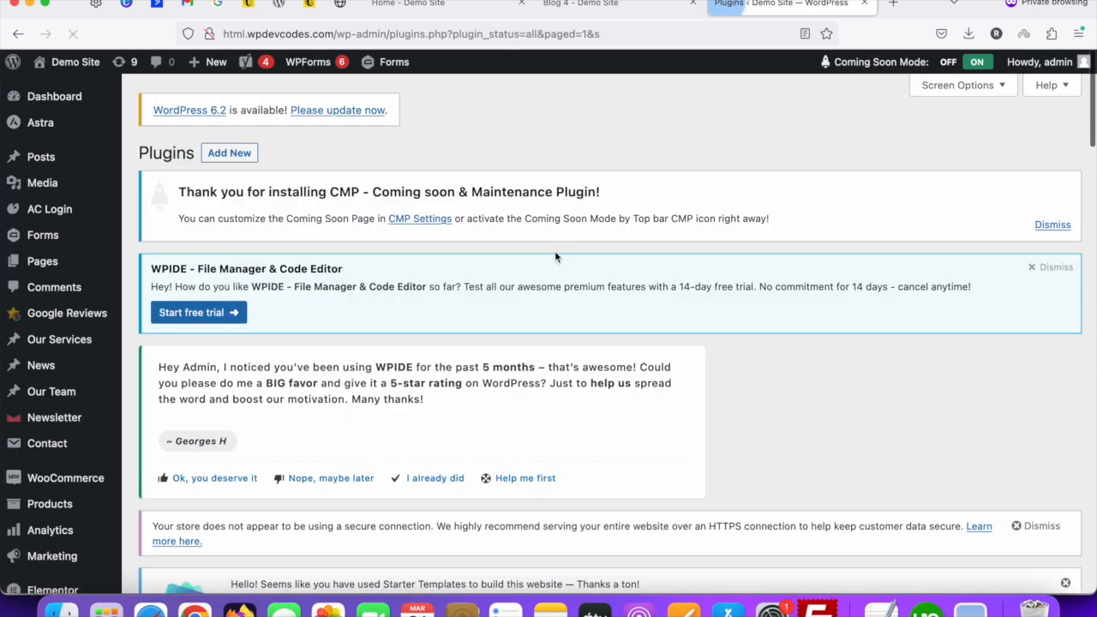
- Find Post Views Counter among the installed plugins and open its settings
scroll(414, 385, "down", 5)
scroll(414, 385, "down", 4)
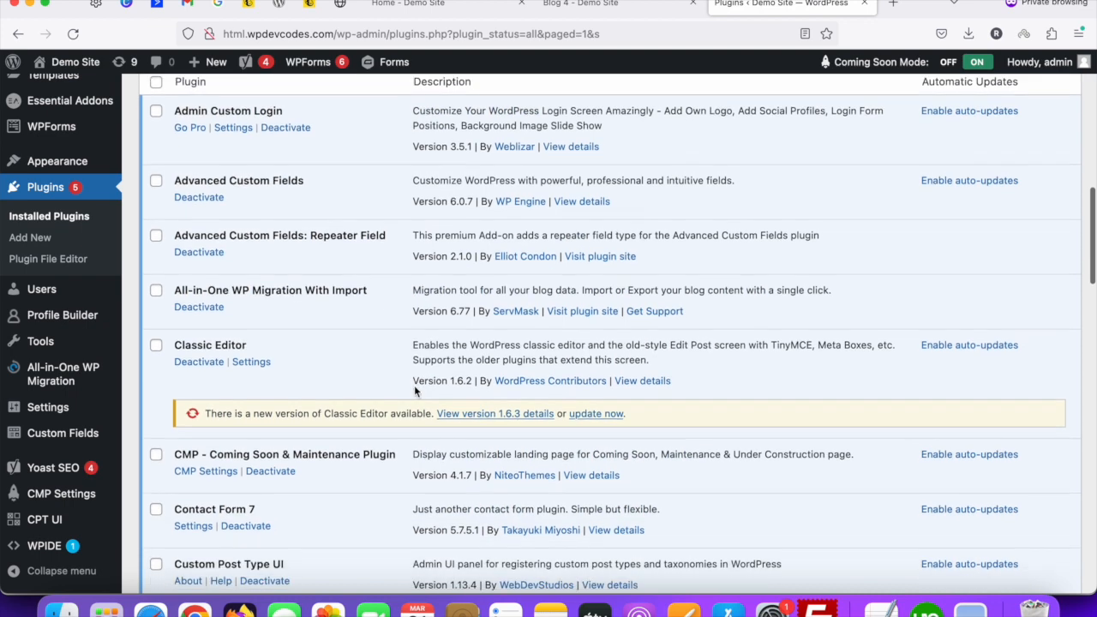
scroll(414, 385, "down", 3)
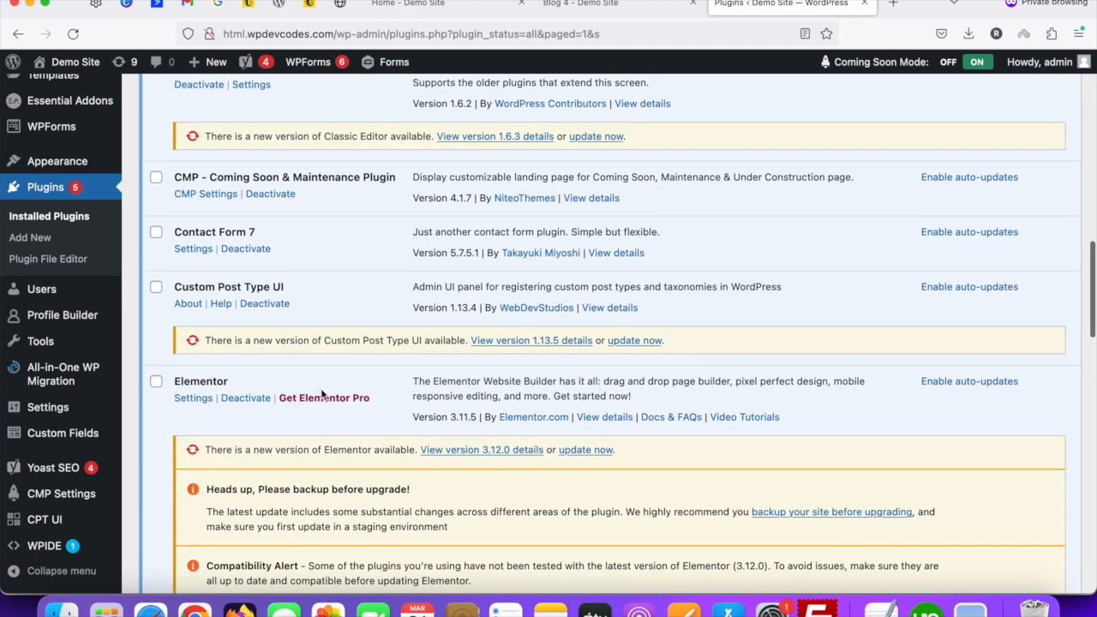
scroll(311, 392, "down", 3)
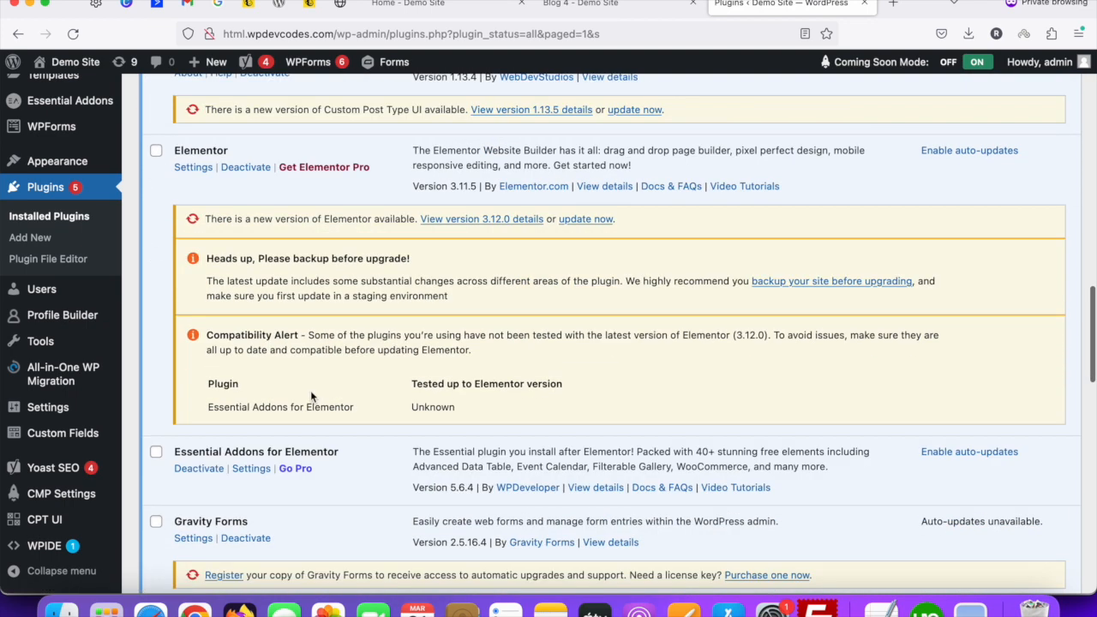
scroll(324, 345, "down", 3)
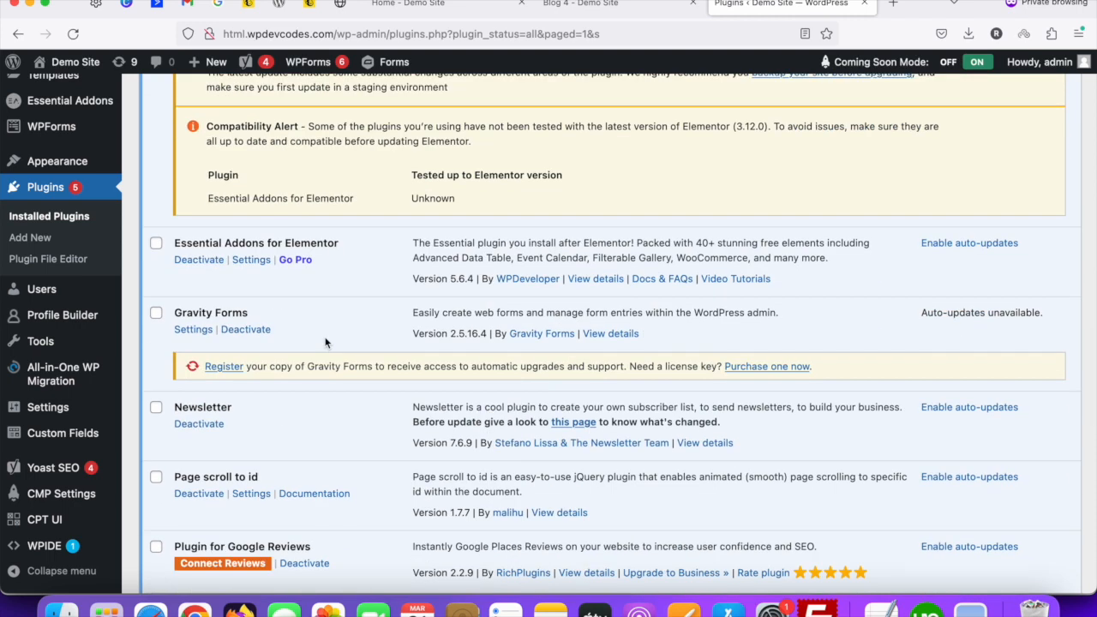
scroll(325, 342, "down", 3)
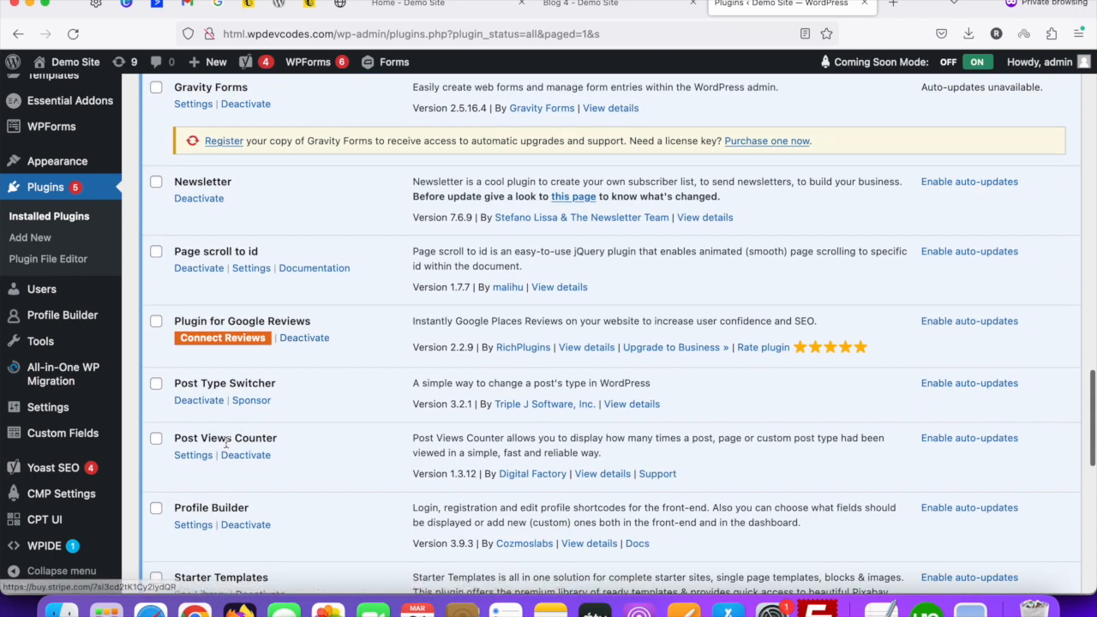
scroll(214, 460, "down", 1)
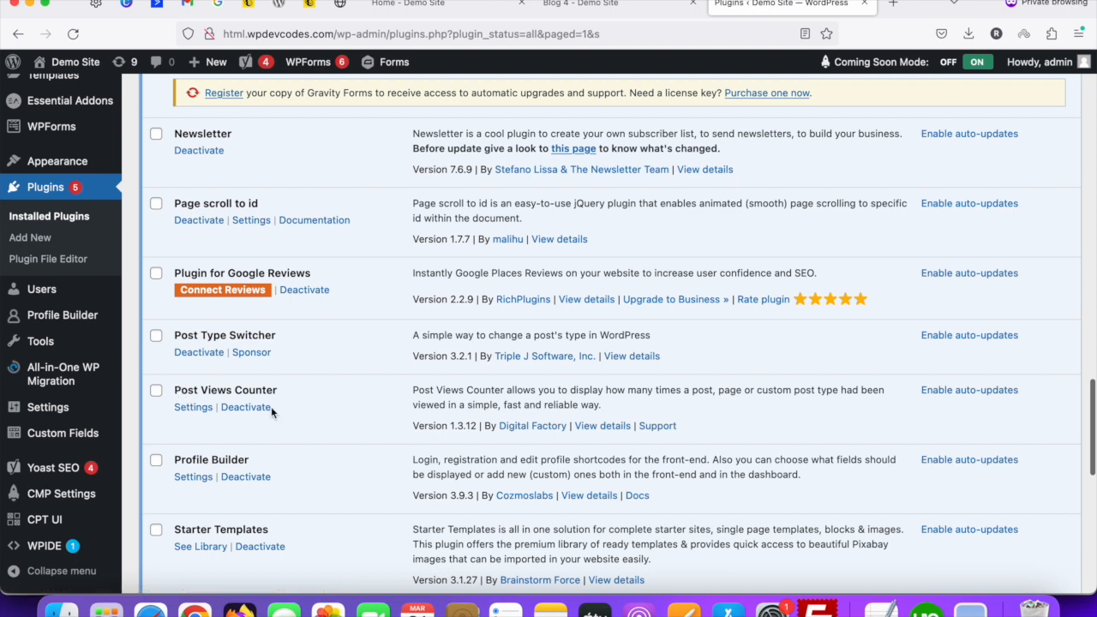
left_click(191, 414)
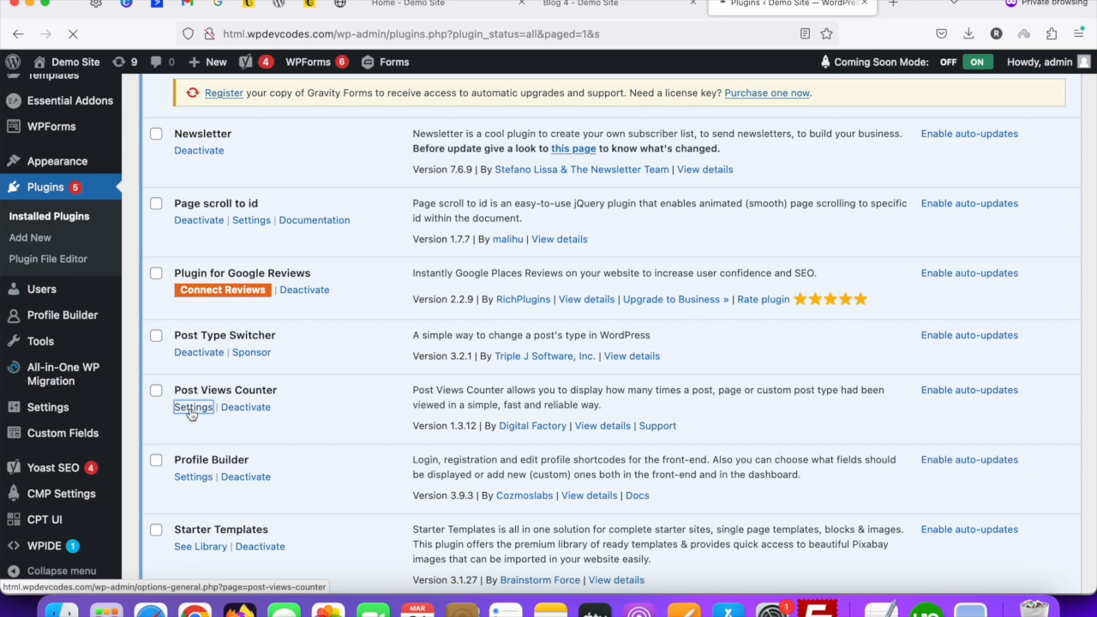
- Review the general settings of Post Views Counter, from post types count to deactivation, and save them
scroll(385, 362, "down", 5)
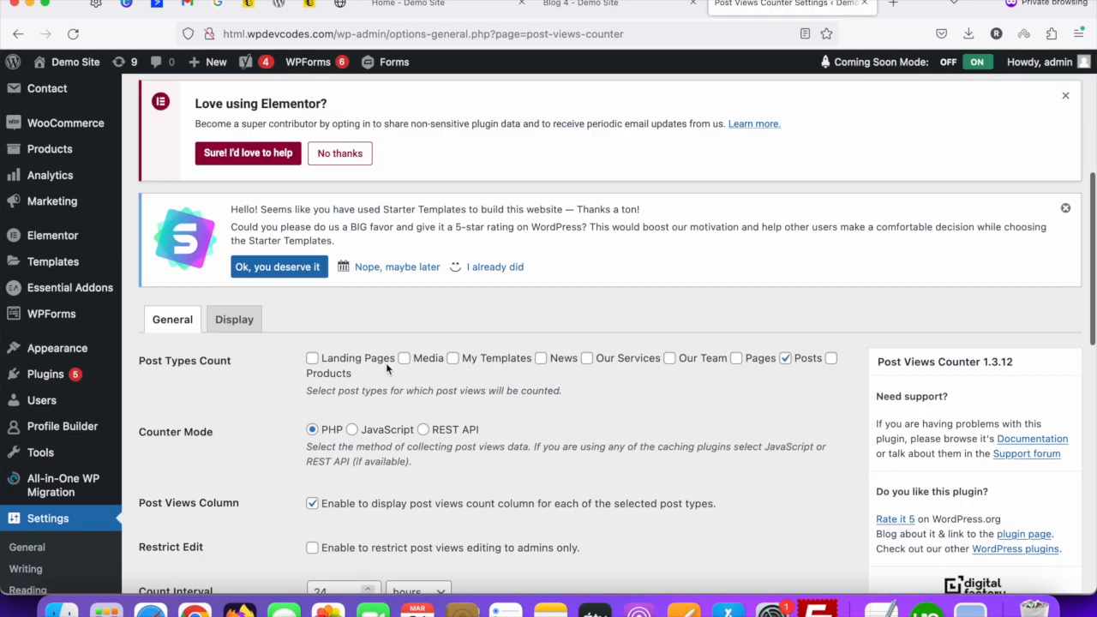
scroll(386, 363, "down", 5)
scroll(292, 347, "up", 3)
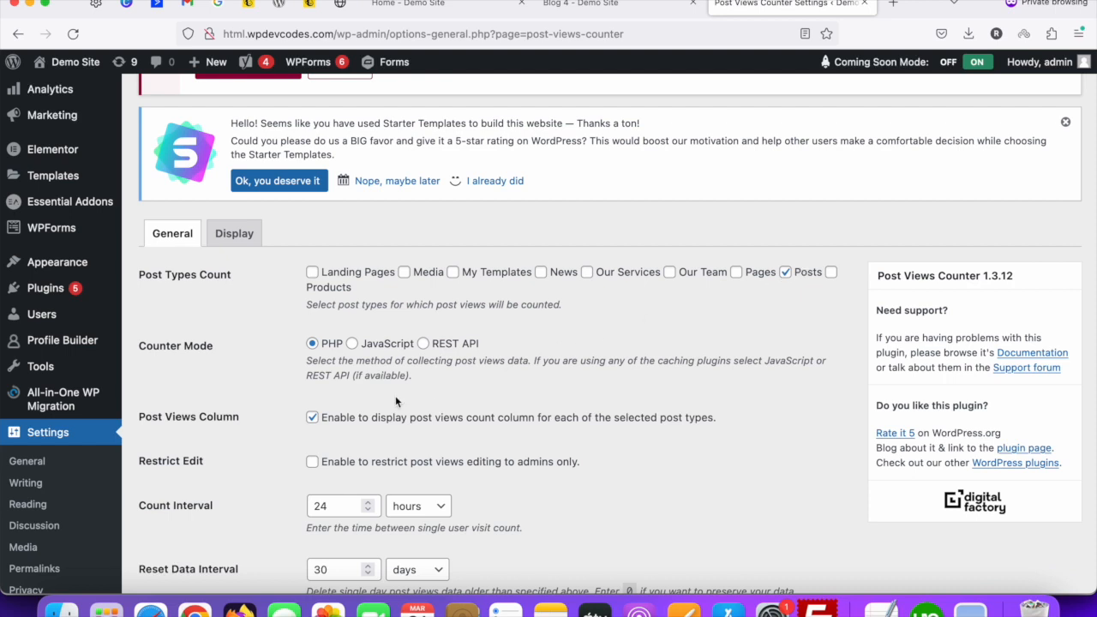
scroll(313, 383, "down", 2)
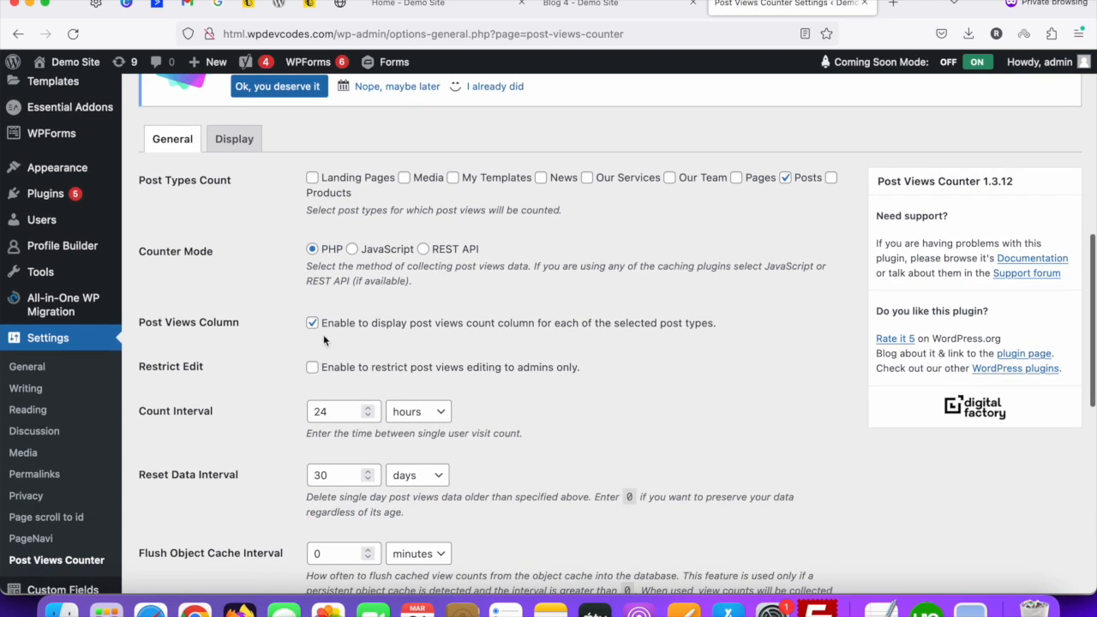
scroll(410, 332, "down", 1)
scroll(412, 335, "down", 1)
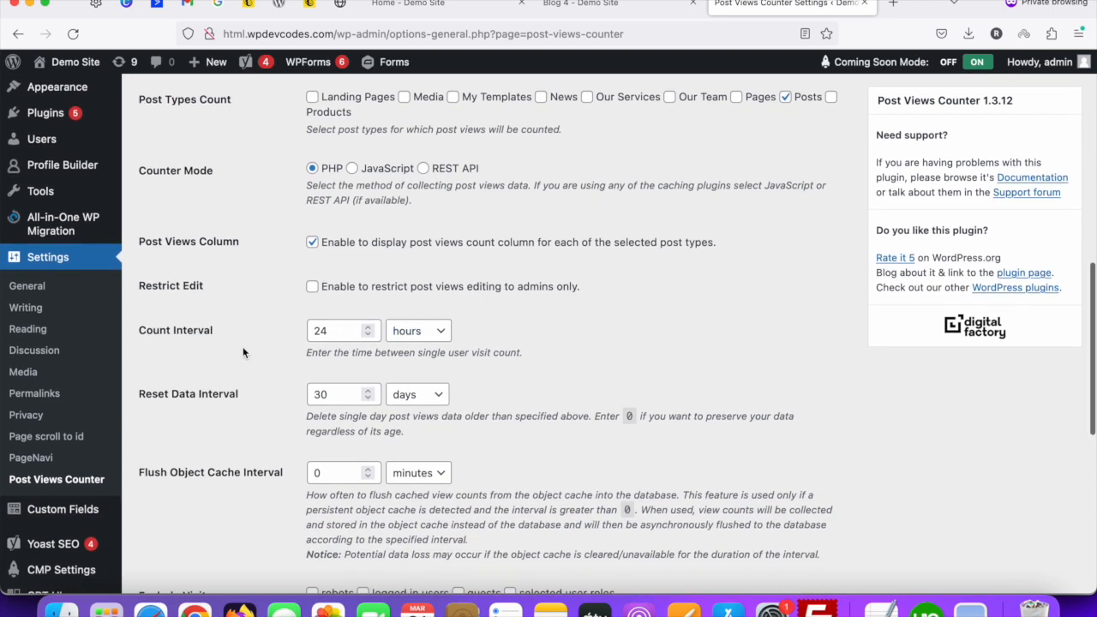
scroll(313, 412, "down", 3)
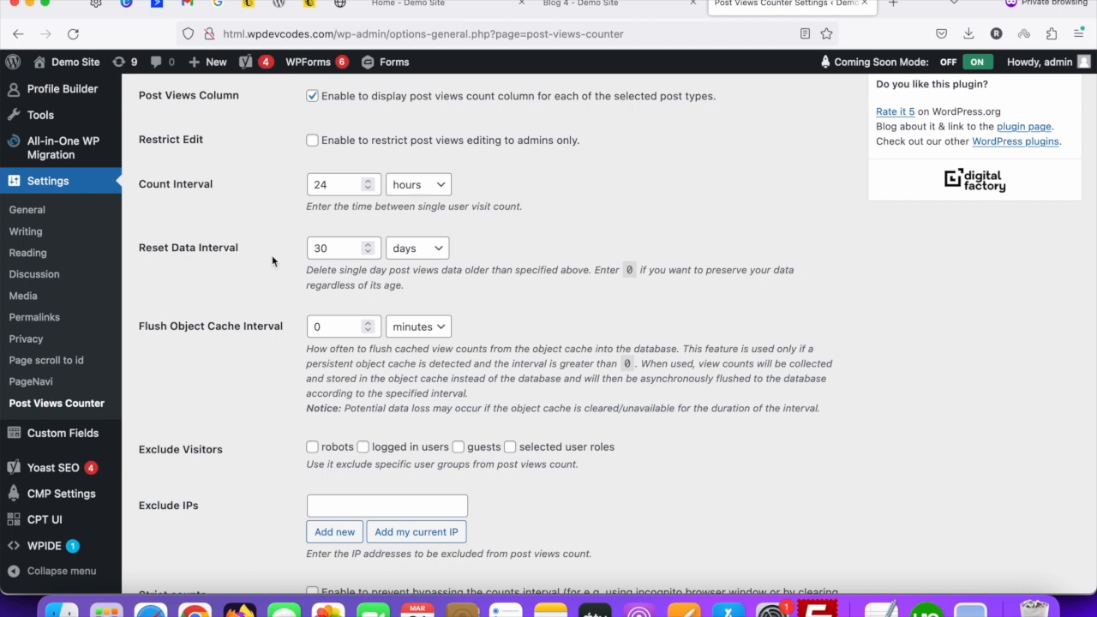
scroll(284, 314, "down", 1)
scroll(284, 315, "down", 5)
scroll(252, 367, "down", 4)
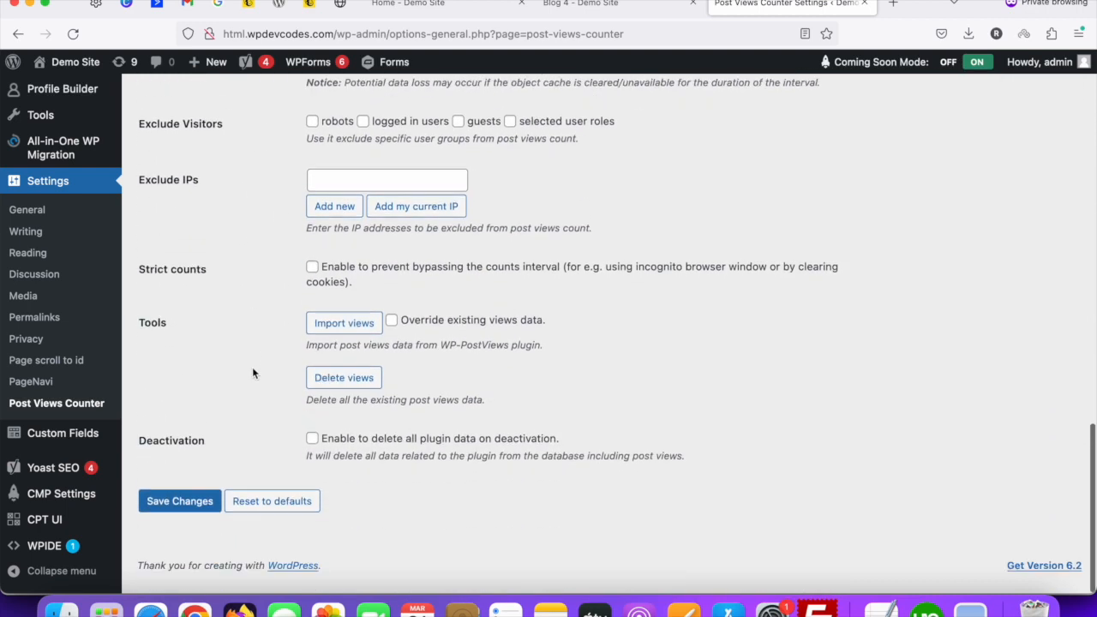
left_click(179, 515)
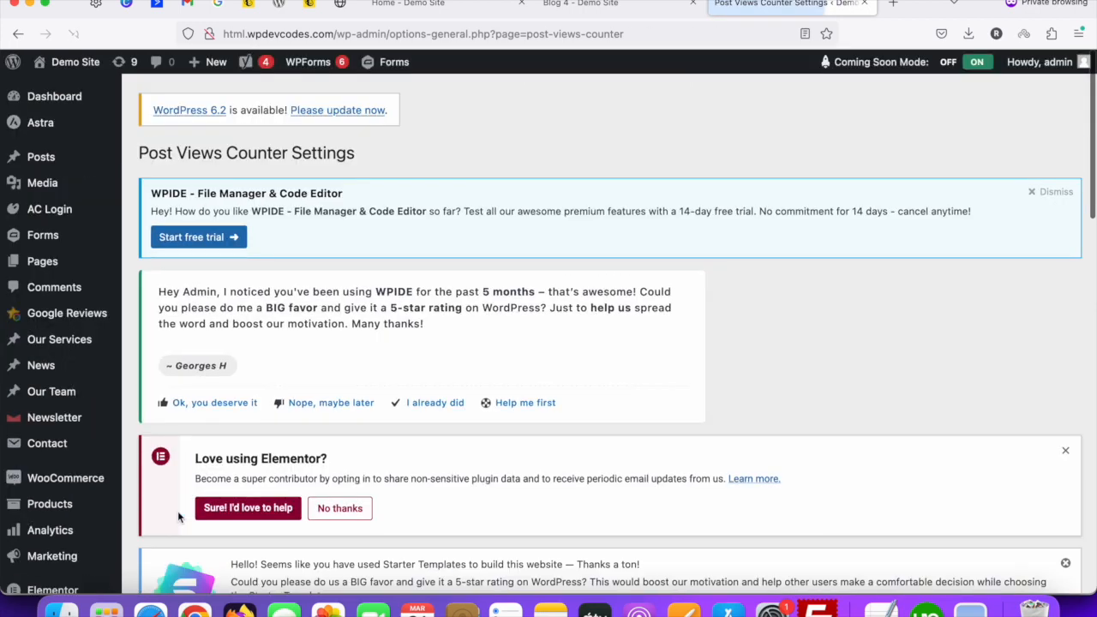
- Reload the Blog 4 post on the site and check the post views counter below its content
left_click(583, 5)
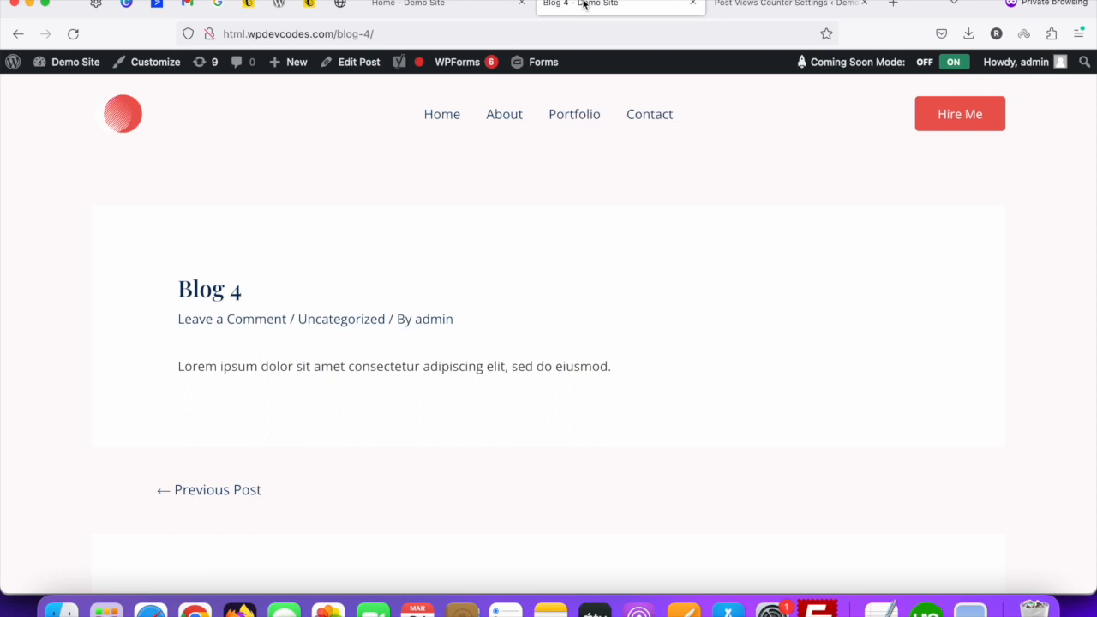
scroll(432, 335, "down", 4)
scroll(433, 337, "up", 2)
scroll(432, 337, "up", 3)
right_click(591, 4)
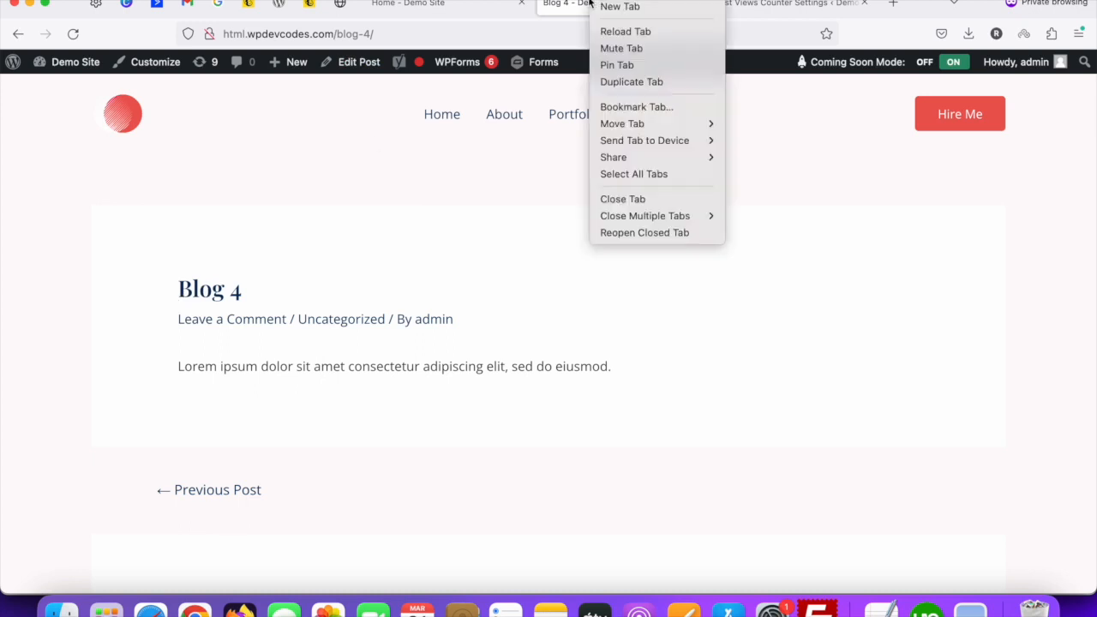
left_click(620, 34)
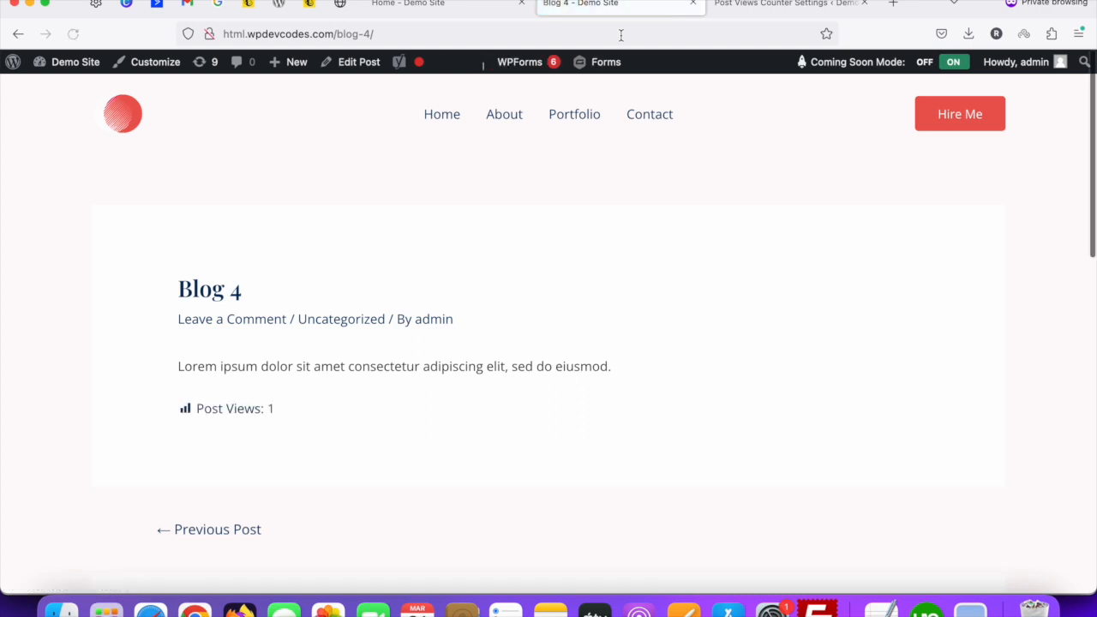
left_click_drag(177, 416, 297, 412)
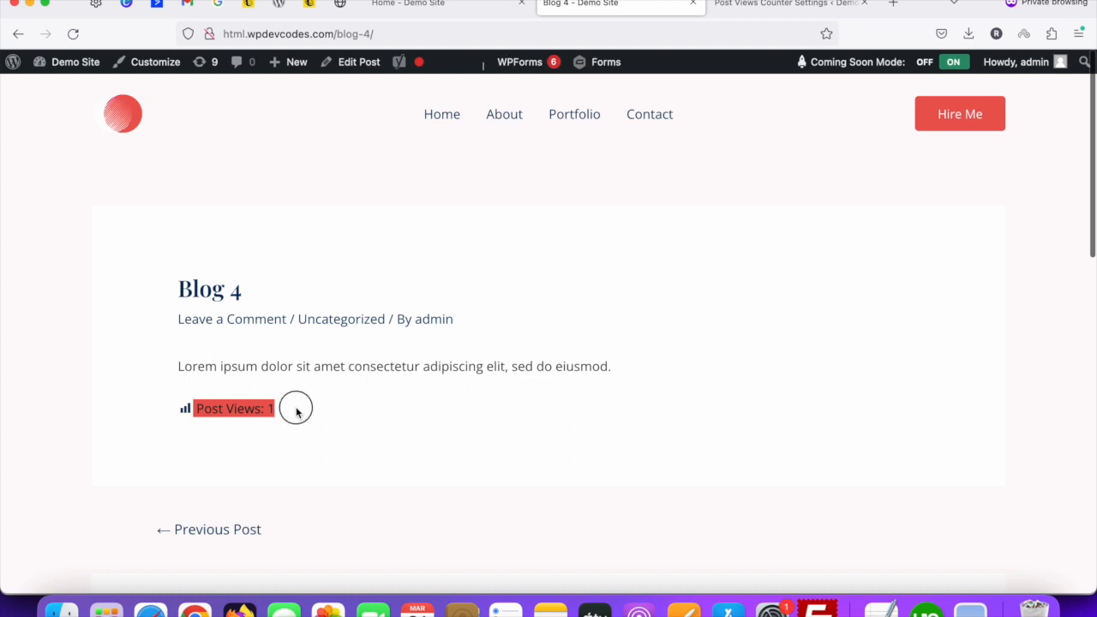
left_click(296, 412)
- Return to the blog listing page and open the Blog 3 post in a new tab
right_click(426, 32)
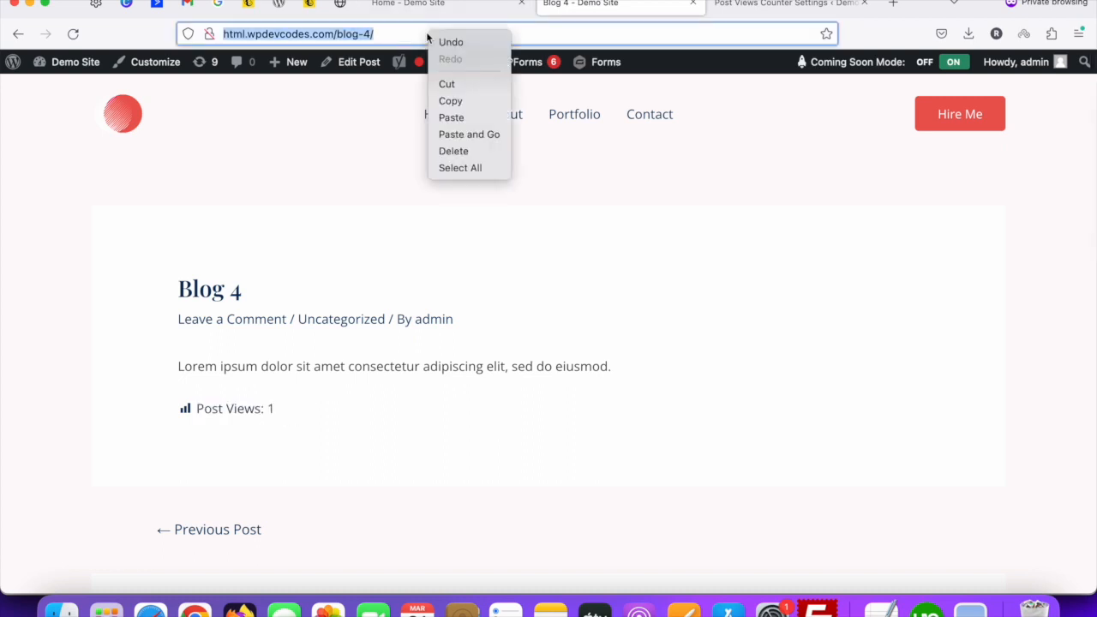
left_click(407, 35)
left_click(14, 37)
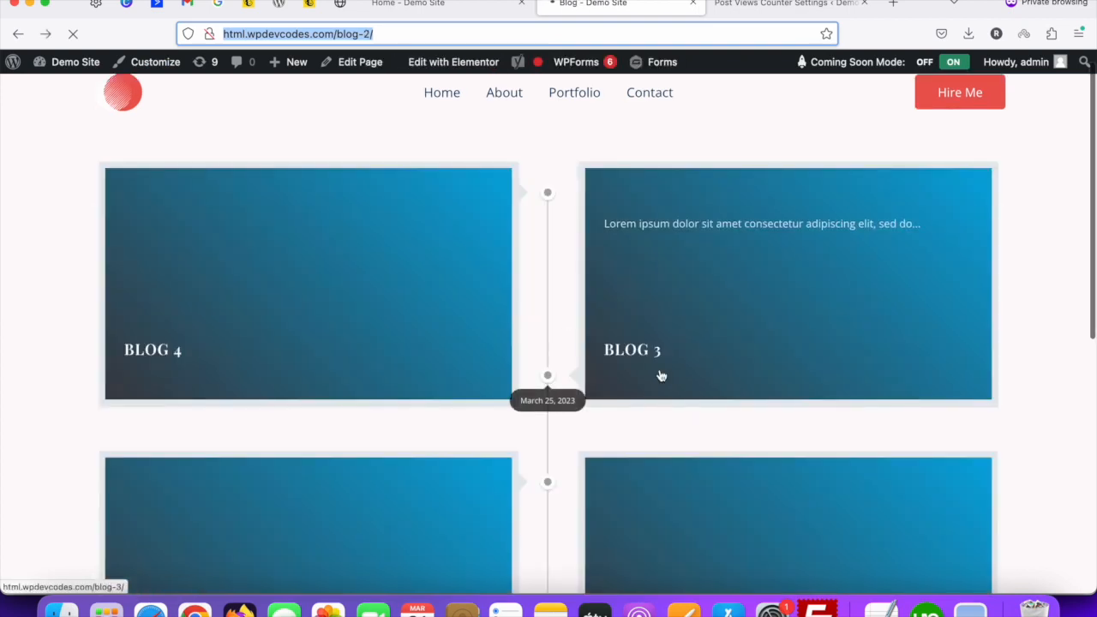
right_click(655, 351)
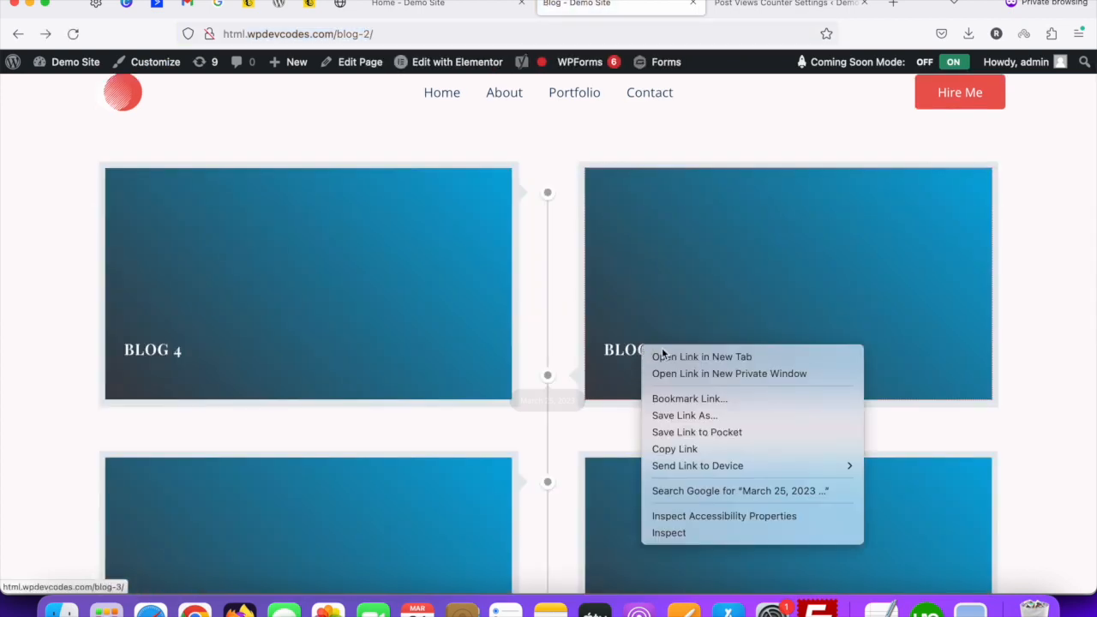
left_click(661, 356)
left_click(681, 6)
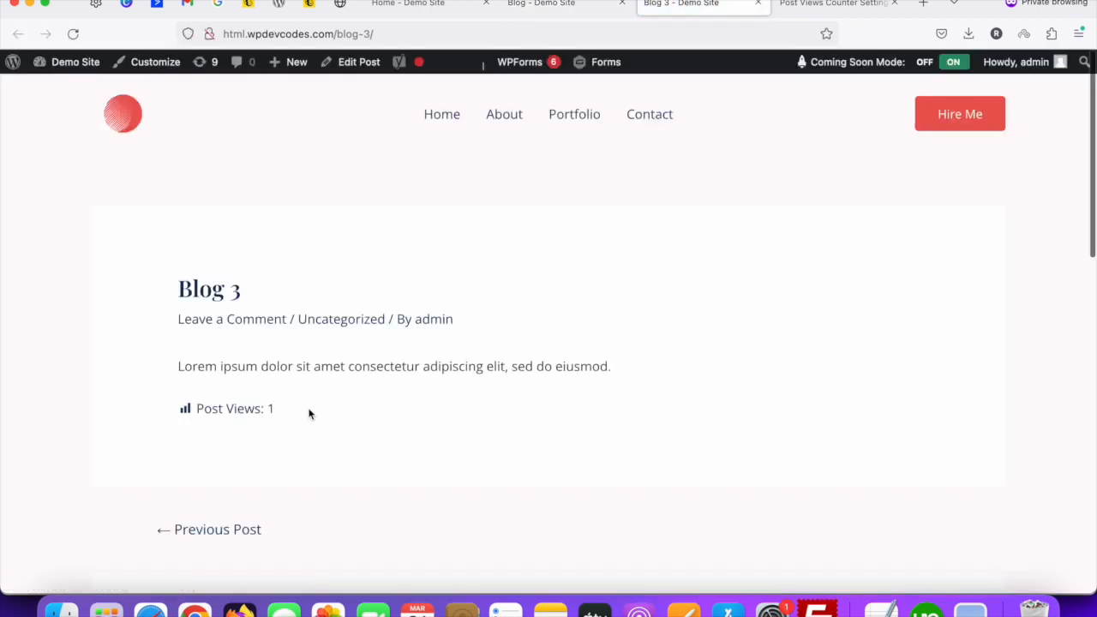
- Examine the Blog 3 post page for its post views counter, from the content down to the comment form
left_click_drag(199, 409, 312, 411)
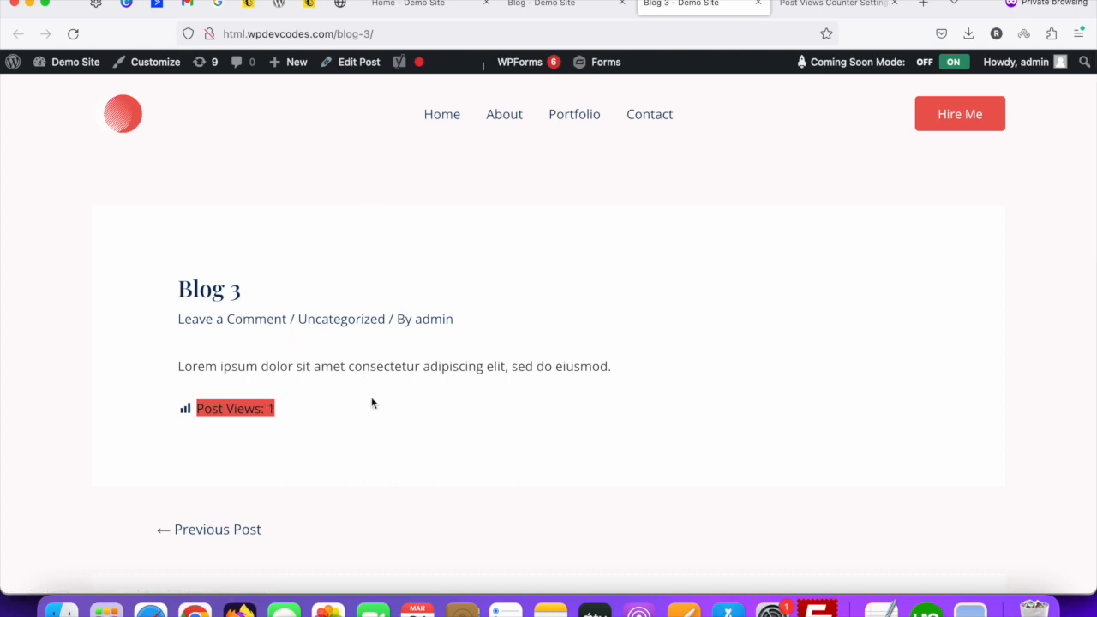
scroll(377, 275, "down", 2)
scroll(331, 350, "up", 2)
left_click(278, 443)
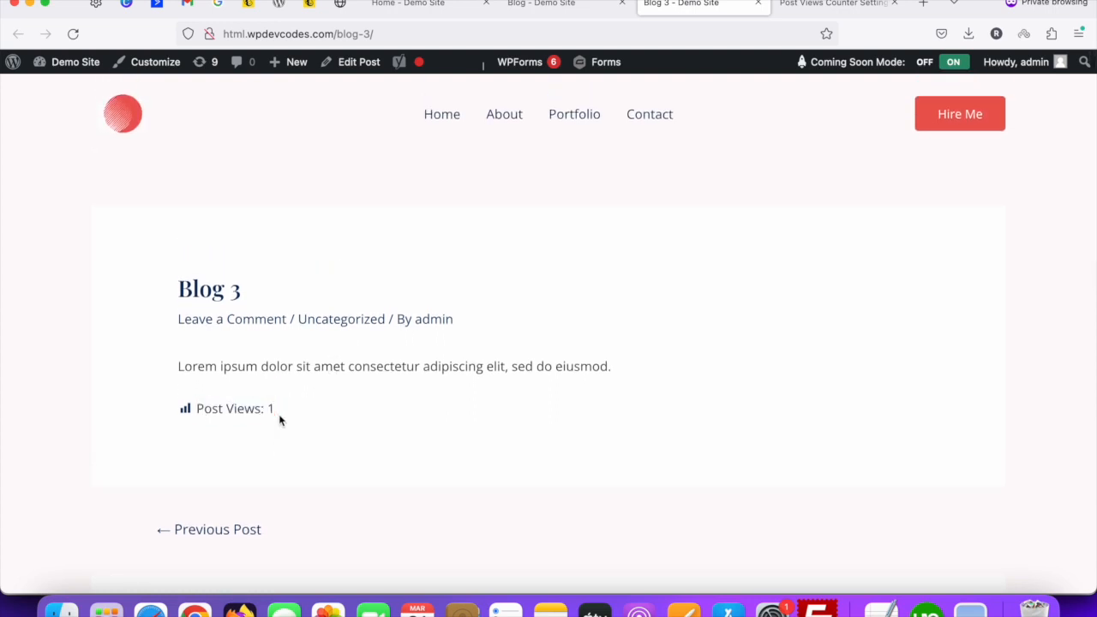
scroll(562, 372, "down", 5)
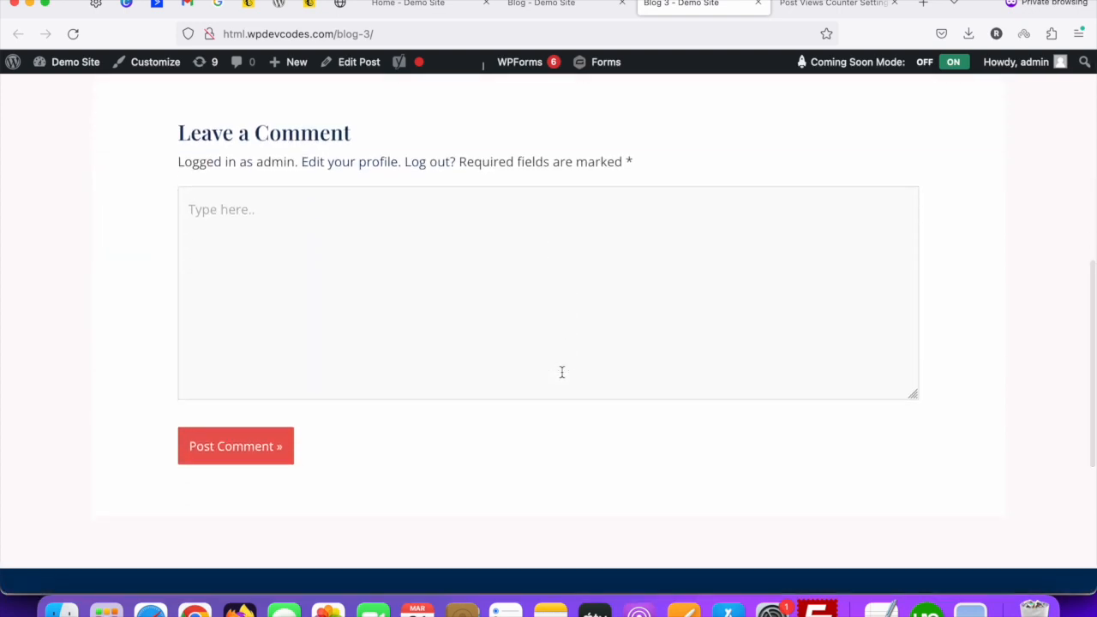
scroll(562, 372, "up", 6)
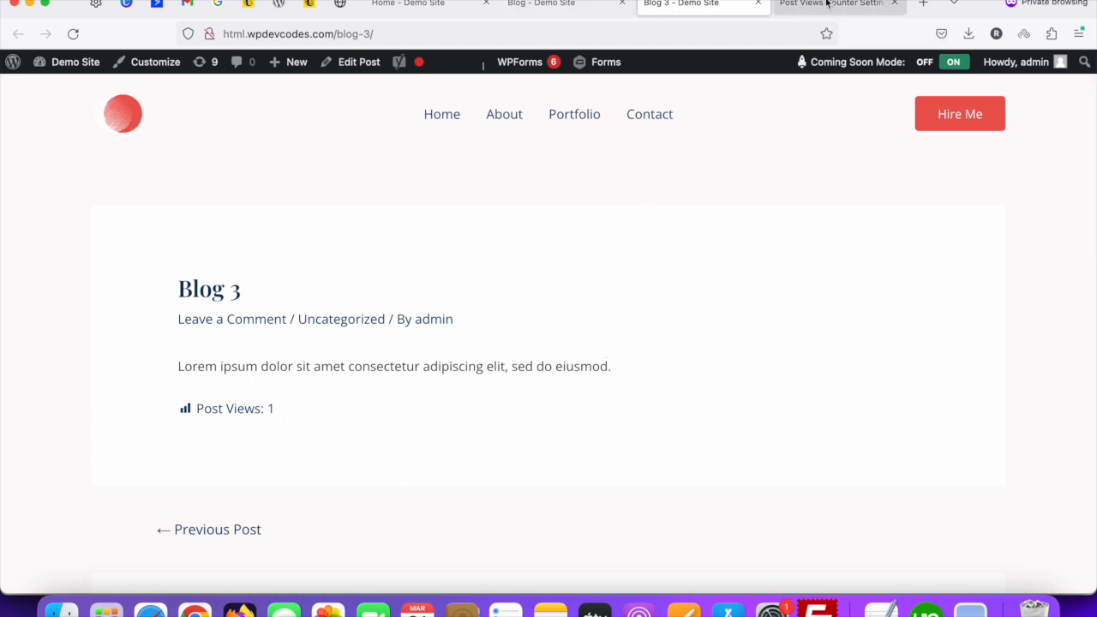
scroll(579, 322, "down", 3)
scroll(579, 322, "up", 3)
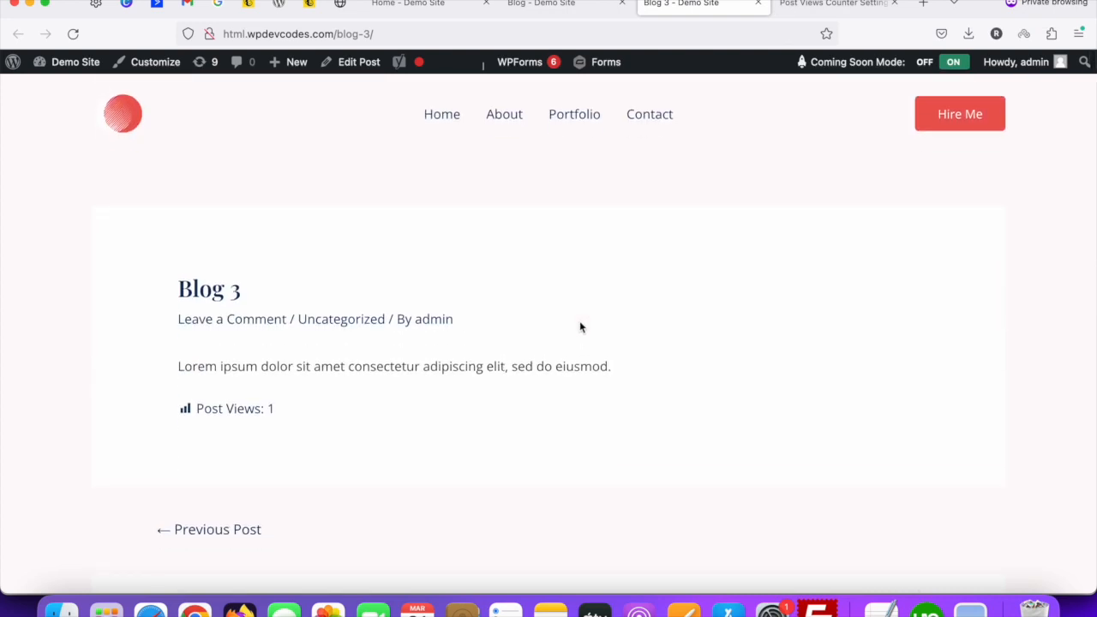